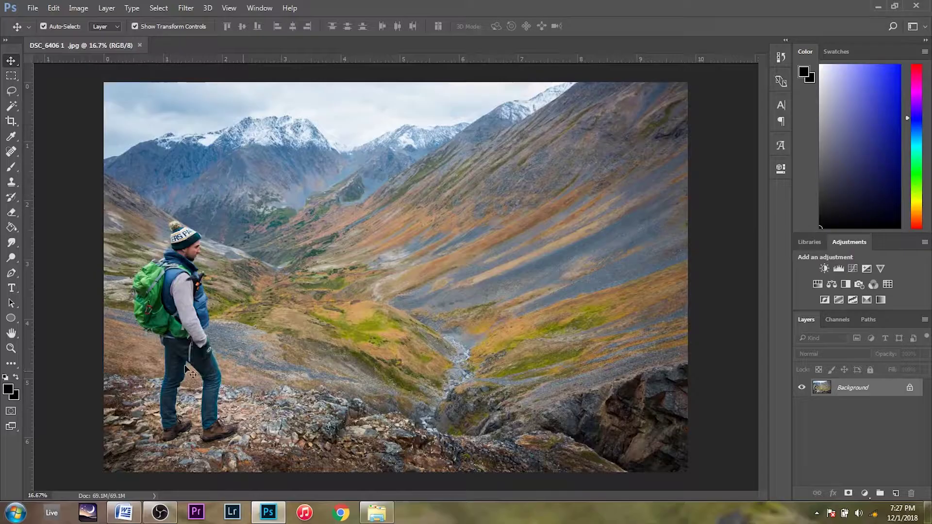
Check the original photo's file properties in its folder, then return to Photoshop
{"action": "left_click", "coordinate": [384, 517]}
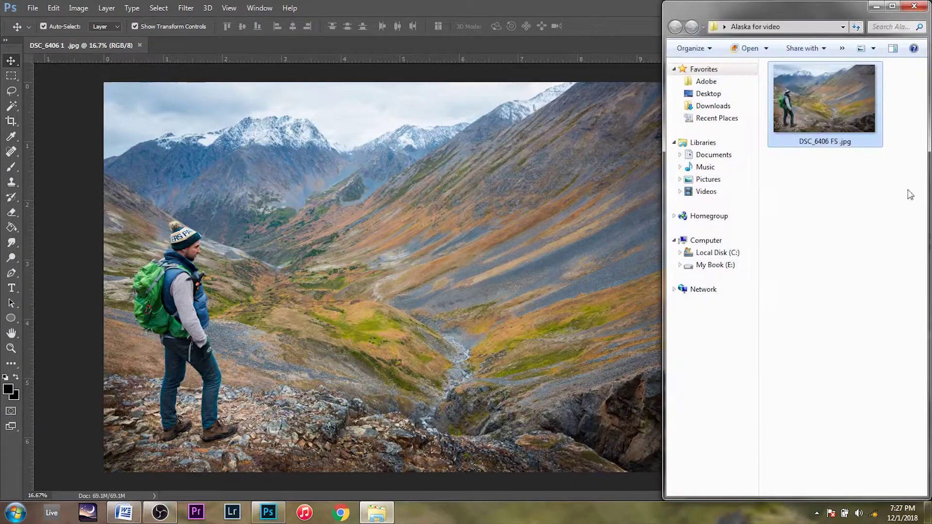
{"action": "right_click", "coordinate": [854, 71]}
{"action": "left_click", "coordinate": [792, 379]}
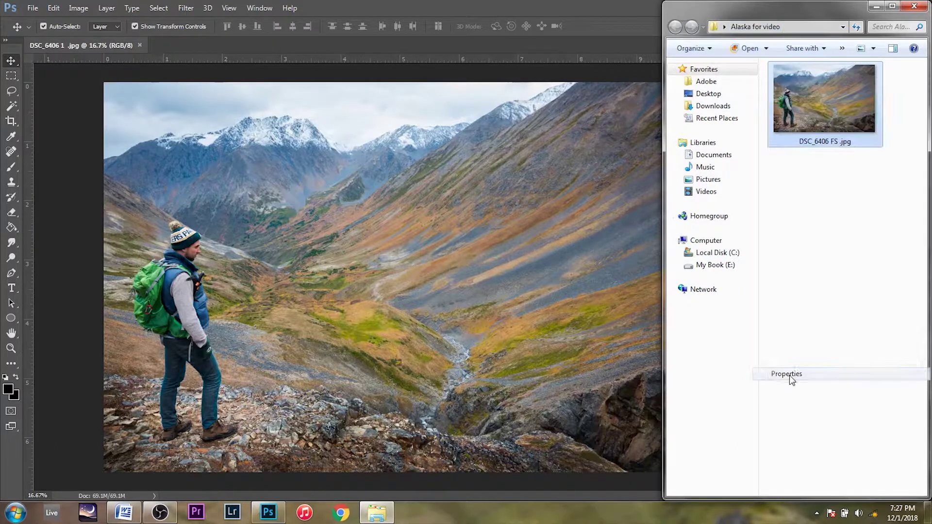
{"action": "left_click", "coordinate": [854, 362]}
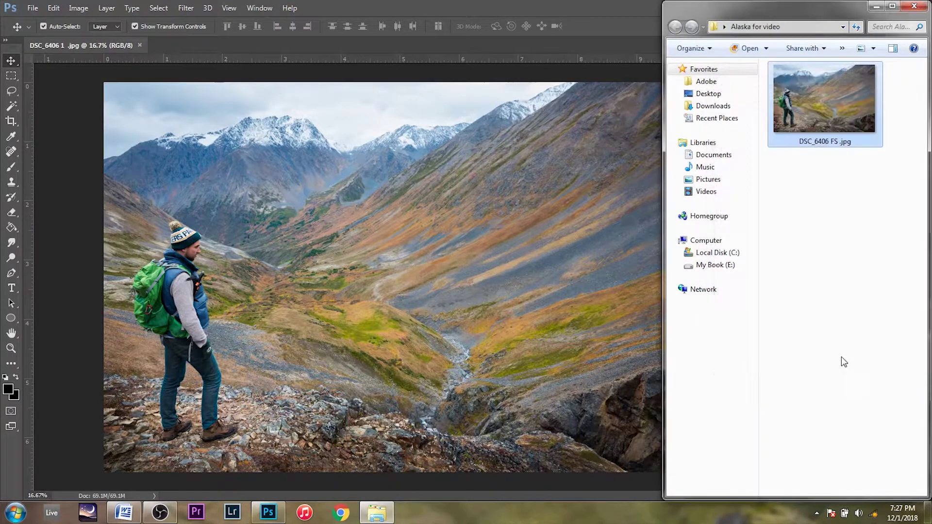
{"action": "left_click", "coordinate": [877, 7]}
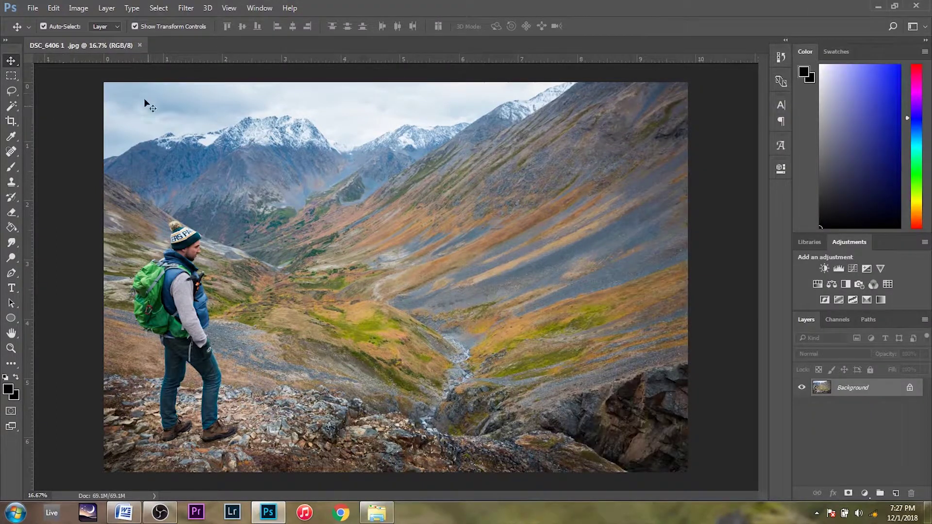
Save the photo as a JPEG renamed 'DSC_6406 save as size 7'
{"action": "left_click", "coordinate": [33, 7]}
{"action": "left_click", "coordinate": [68, 138]}
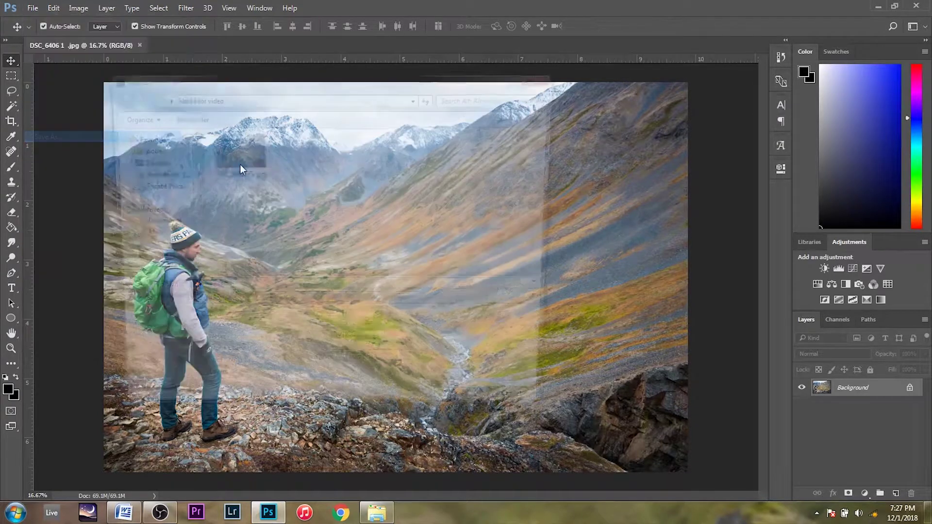
{"action": "left_click", "coordinate": [216, 289]}
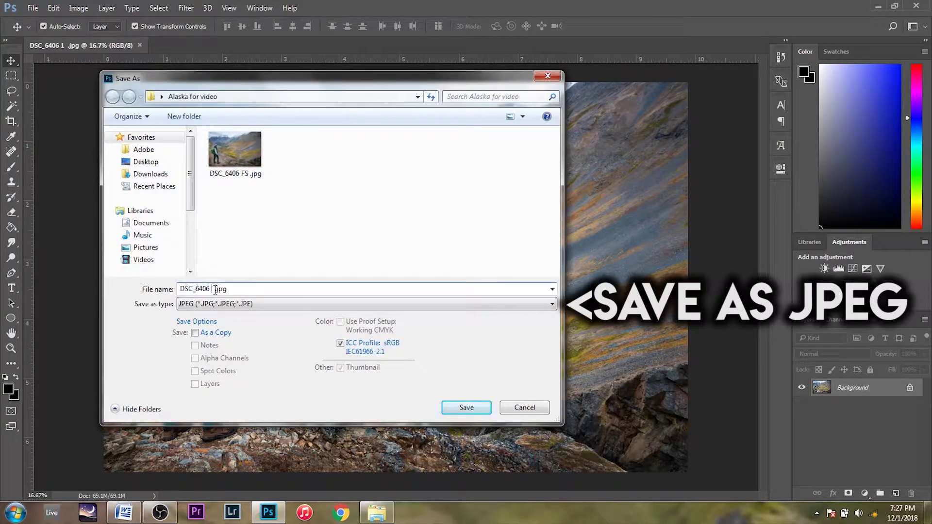
{"action": "type", "text": "save"}
{"action": "type", "text": " a size 7"}
{"action": "left_click", "coordinate": [474, 409]}
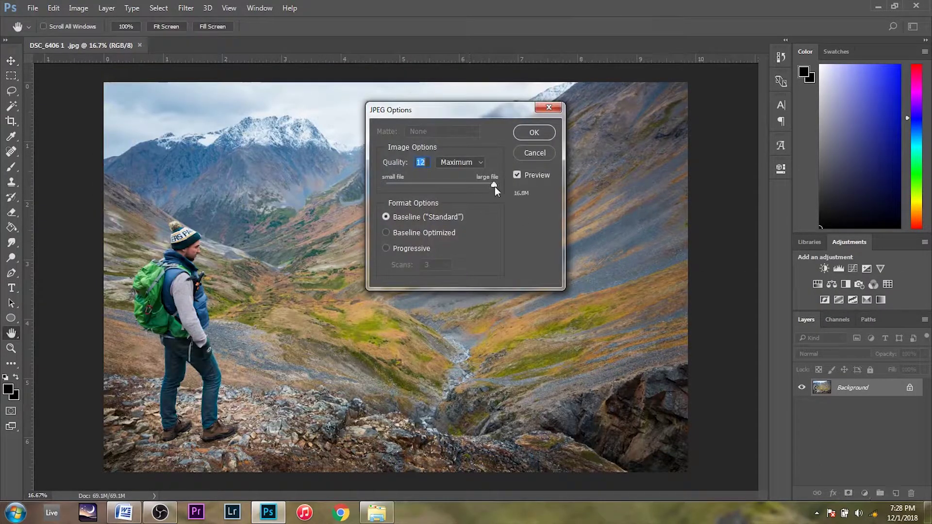
Set the JPEG quality to 7 (Medium) and confirm the save
{"action": "mouse_move", "coordinate": [494, 184]}
{"action": "left_mouse_down"}
{"action": "mouse_move", "coordinate": [379, 181]}
{"action": "mouse_move", "coordinate": [495, 186]}
{"action": "left_mouse_up"}
{"action": "left_click_drag", "start_coordinate": [494, 186], "coordinate": [432, 188]}
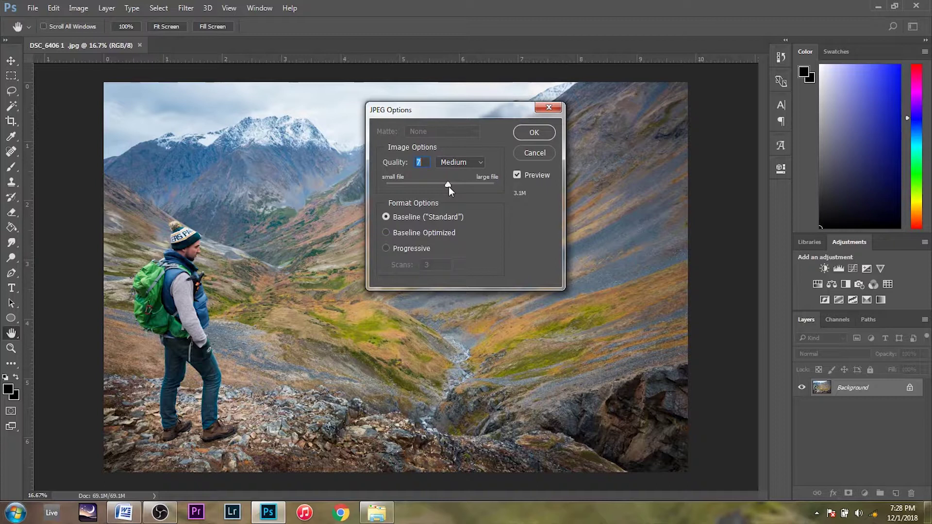
{"action": "left_click_drag", "start_coordinate": [448, 186], "coordinate": [436, 186]}
{"action": "left_click_drag", "start_coordinate": [430, 185], "coordinate": [445, 184]}
{"action": "left_click", "coordinate": [534, 133]}
{"action": "left_click", "coordinate": [377, 512]}
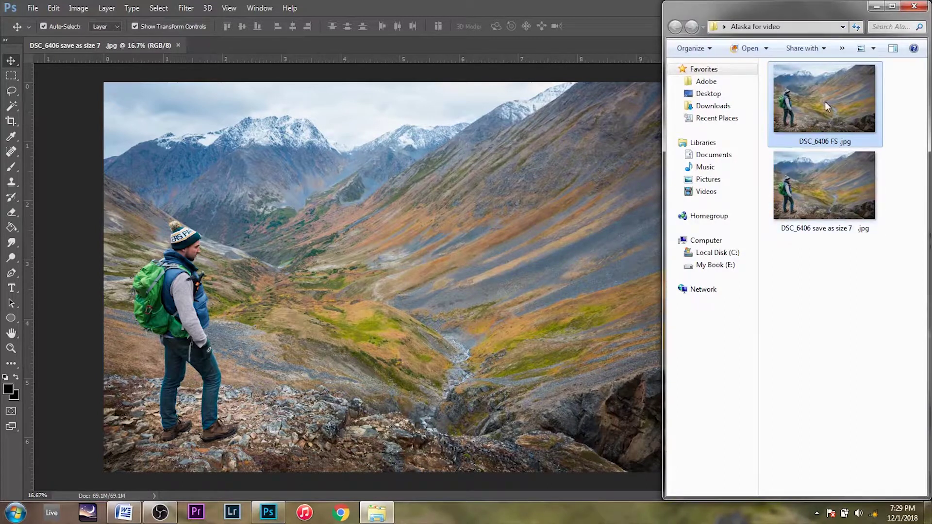
{"action": "right_click", "coordinate": [825, 101]}
{"action": "left_click", "coordinate": [798, 398]}
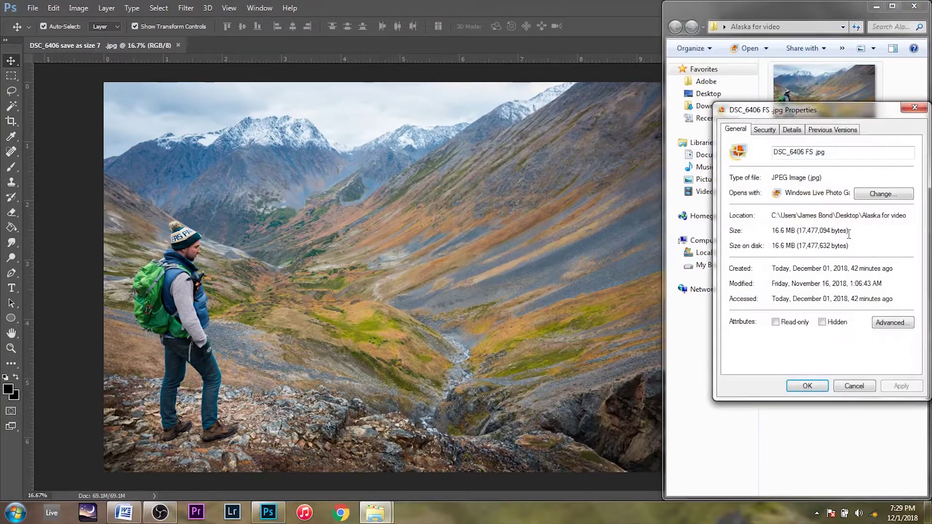
{"action": "left_click", "coordinate": [922, 107]}
{"action": "right_click", "coordinate": [811, 184]}
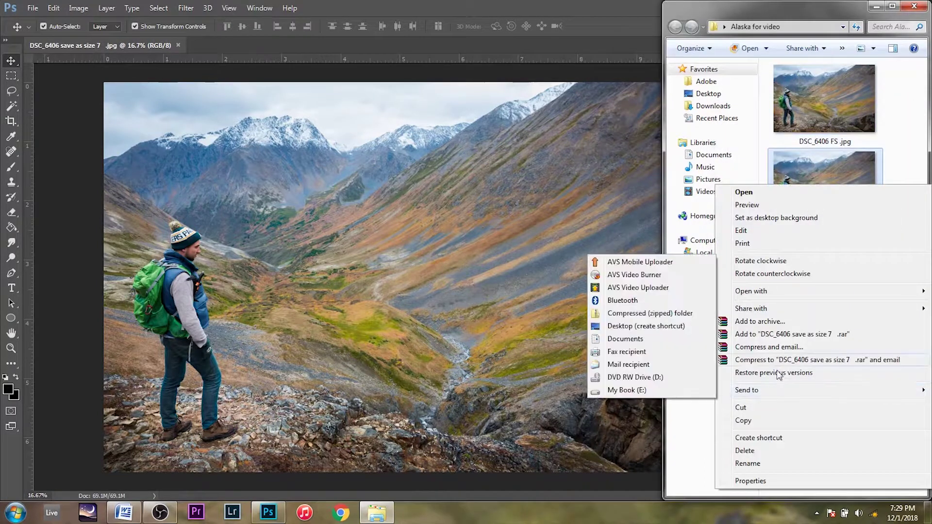
{"action": "left_click", "coordinate": [751, 481]}
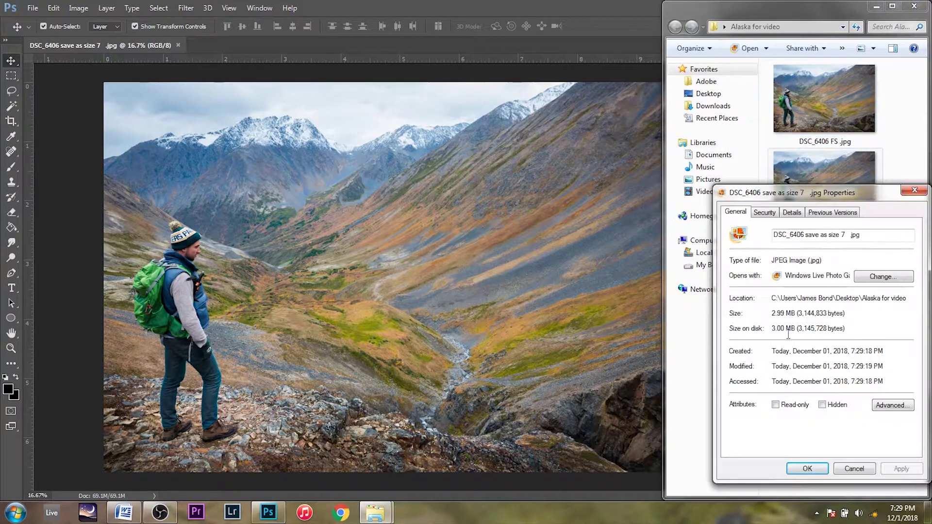
{"action": "left_click", "coordinate": [858, 467]}
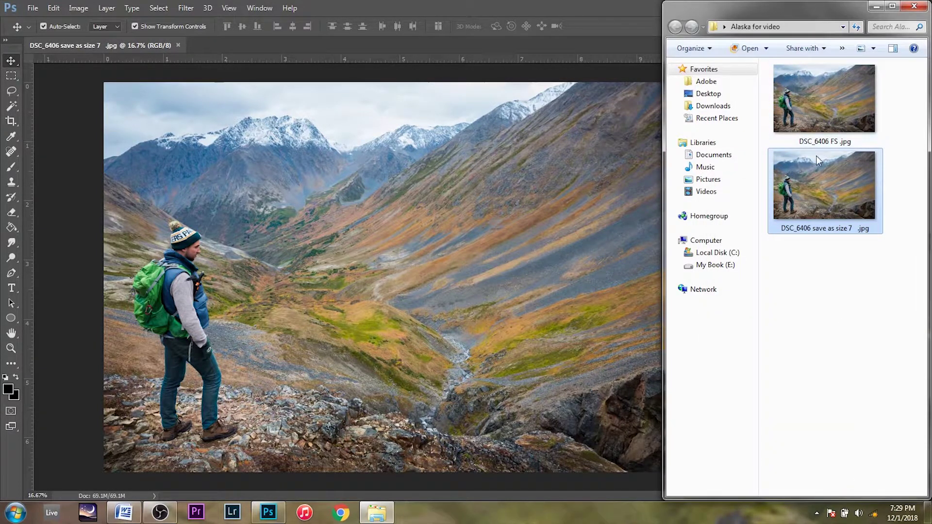
{"action": "mouse_move", "coordinate": [825, 111]}
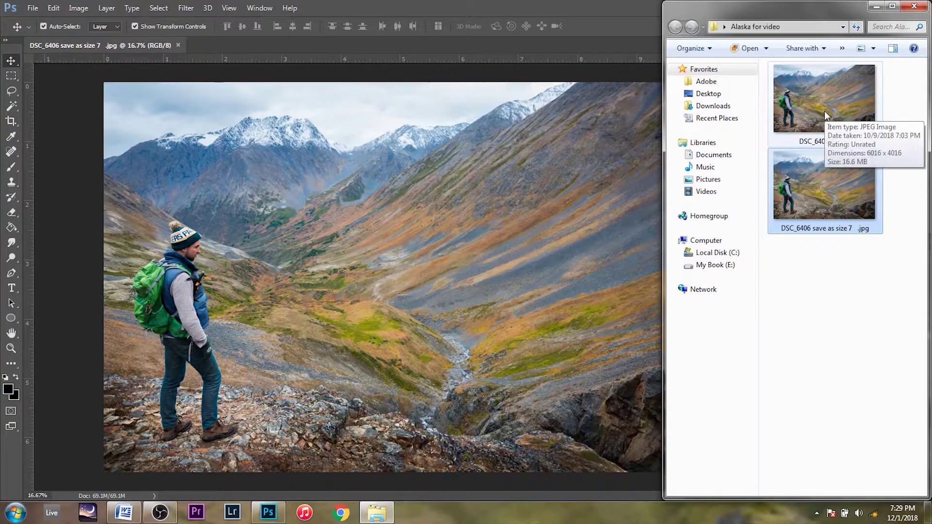
{"action": "double_click", "coordinate": [829, 194]}
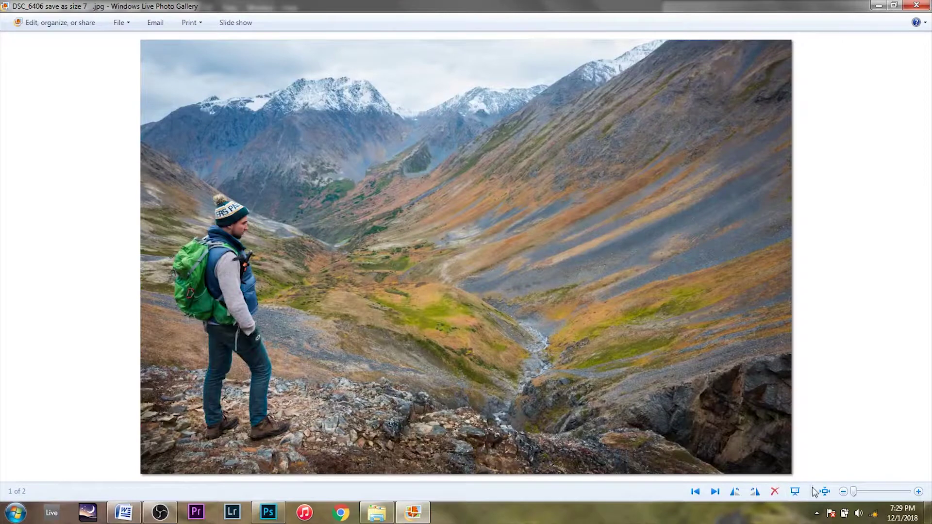
Inspect the JPEG at actual size over the hiker's face, the bare slope and the blue scree
{"action": "left_click", "coordinate": [824, 492]}
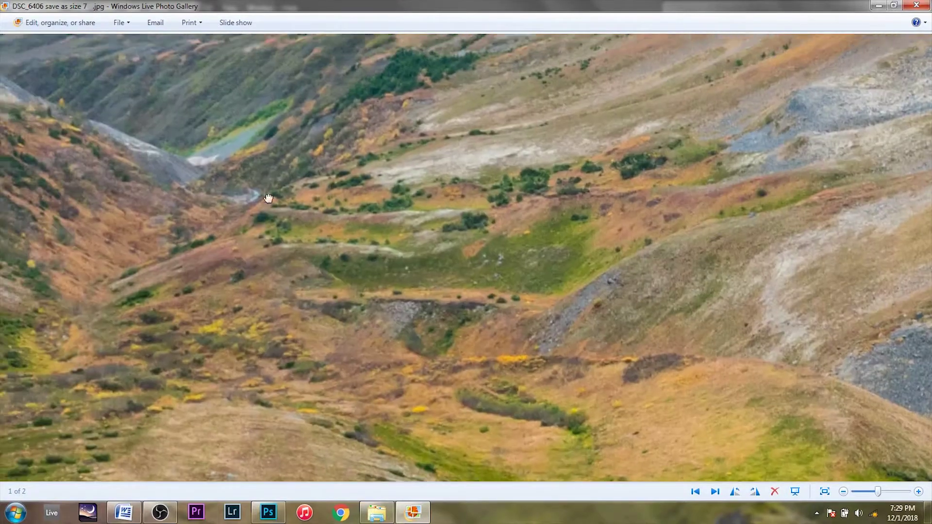
{"action": "left_click_drag", "start_coordinate": [268, 198], "coordinate": [568, 370]}
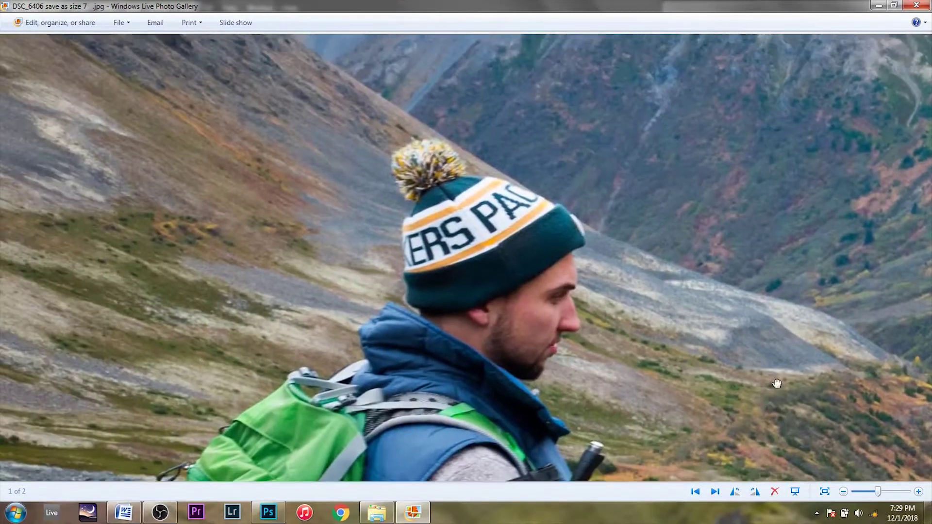
{"action": "left_click_drag", "start_coordinate": [777, 384], "coordinate": [380, 323]}
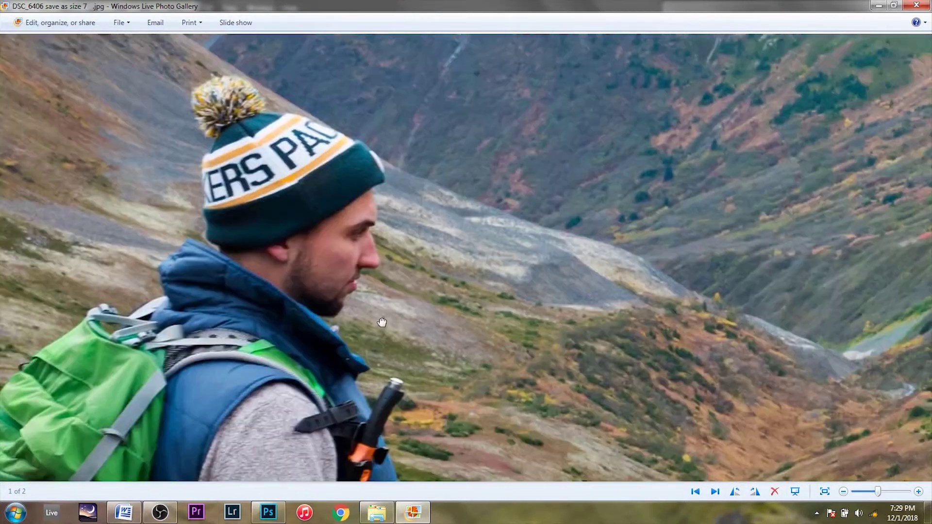
{"action": "left_click_drag", "start_coordinate": [753, 320], "coordinate": [301, 291]}
{"action": "left_click_drag", "start_coordinate": [728, 301], "coordinate": [358, 293]}
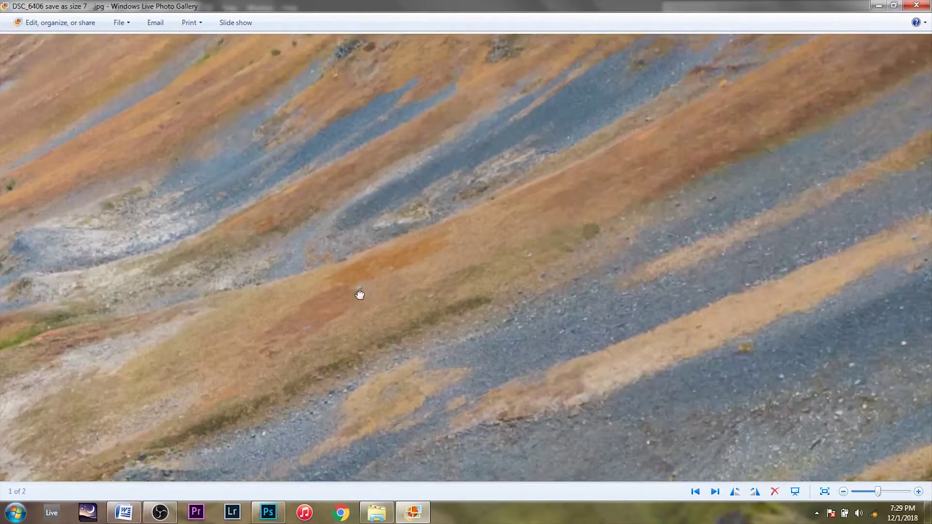
{"action": "left_click_drag", "start_coordinate": [776, 304], "coordinate": [591, 478]}
{"action": "left_click_drag", "start_coordinate": [558, 97], "coordinate": [503, 258]}
Zoom in and out across the grey gravel mountainside, then close the photo viewer
{"action": "scroll", "coordinate": [503, 258], "scroll_direction": "down", "scroll_amount": 5}
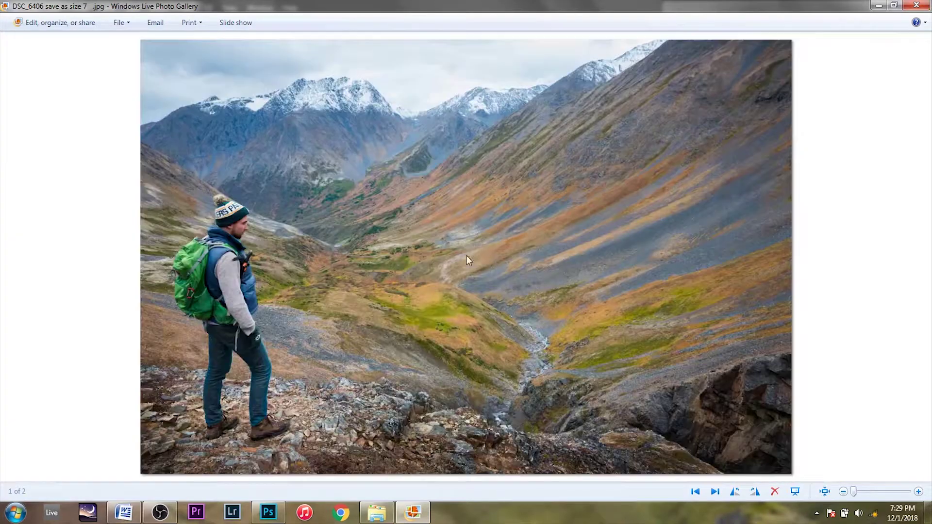
{"action": "scroll", "coordinate": [509, 232], "scroll_direction": "up", "scroll_amount": 6}
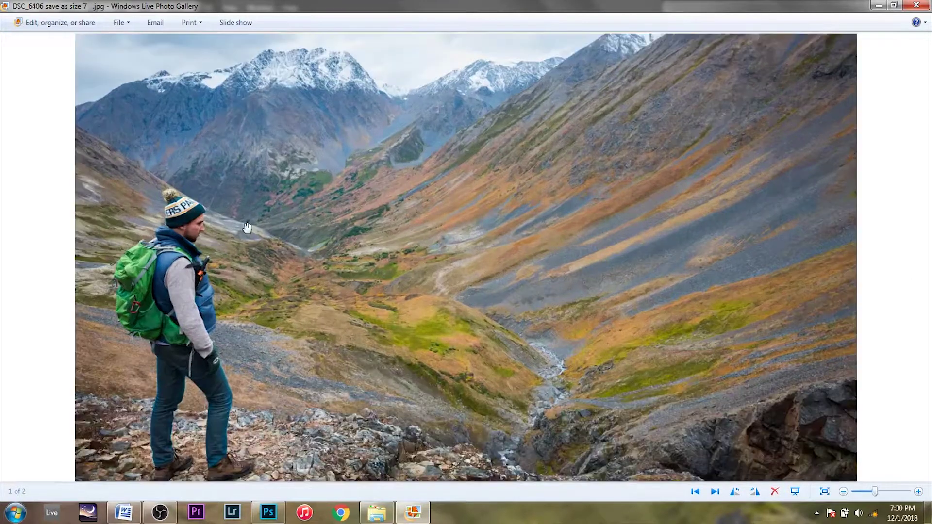
{"action": "scroll", "coordinate": [554, 299], "scroll_direction": "down", "scroll_amount": 3}
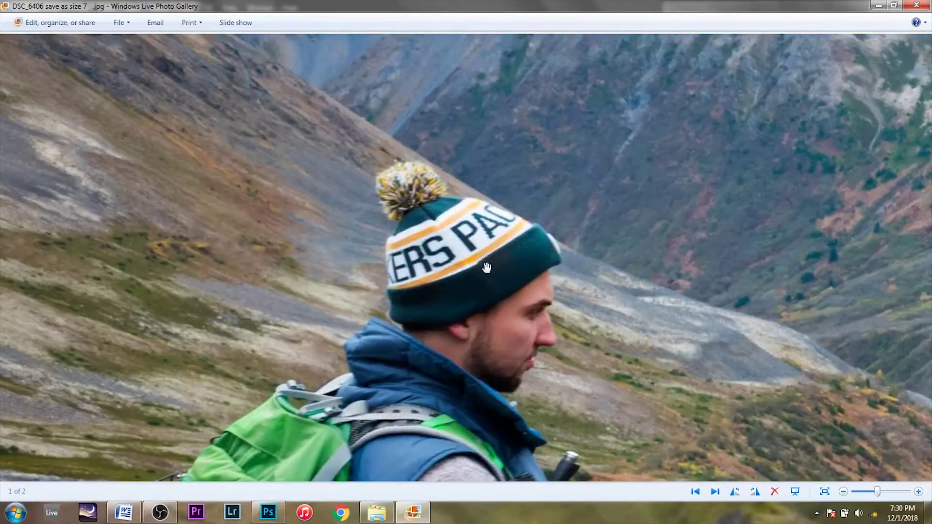
{"action": "left_click_drag", "start_coordinate": [651, 210], "coordinate": [371, 224]}
{"action": "scroll", "coordinate": [370, 224], "scroll_direction": "up", "scroll_amount": 4}
{"action": "scroll", "coordinate": [676, 260], "scroll_direction": "up", "scroll_amount": 4}
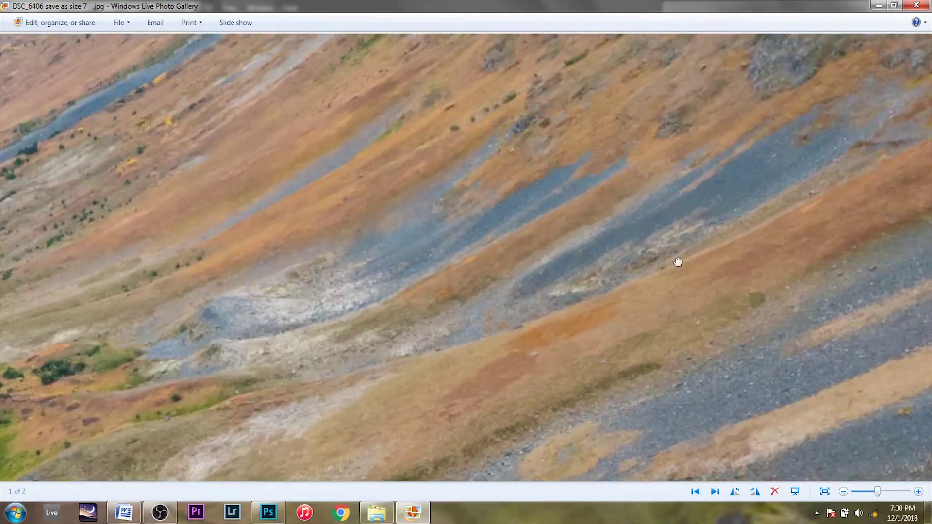
{"action": "left_click_drag", "start_coordinate": [475, 223], "coordinate": [281, 206]}
{"action": "scroll", "coordinate": [330, 199], "scroll_direction": "down", "scroll_amount": 3}
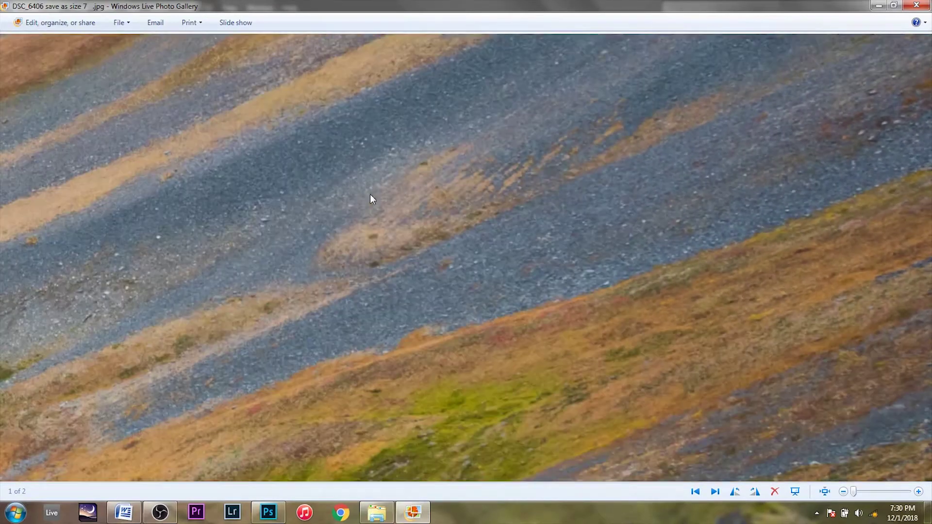
{"action": "scroll", "coordinate": [369, 194], "scroll_direction": "down", "scroll_amount": 3}
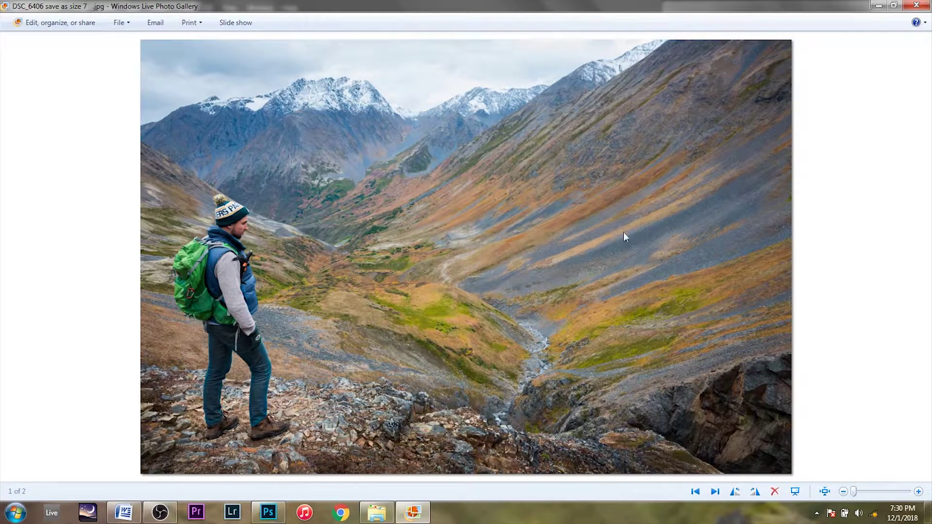
{"action": "left_click", "coordinate": [917, 6]}
Change the image width from 6016 to 3000 pixels with proportions constrained
{"action": "left_click", "coordinate": [96, 24]}
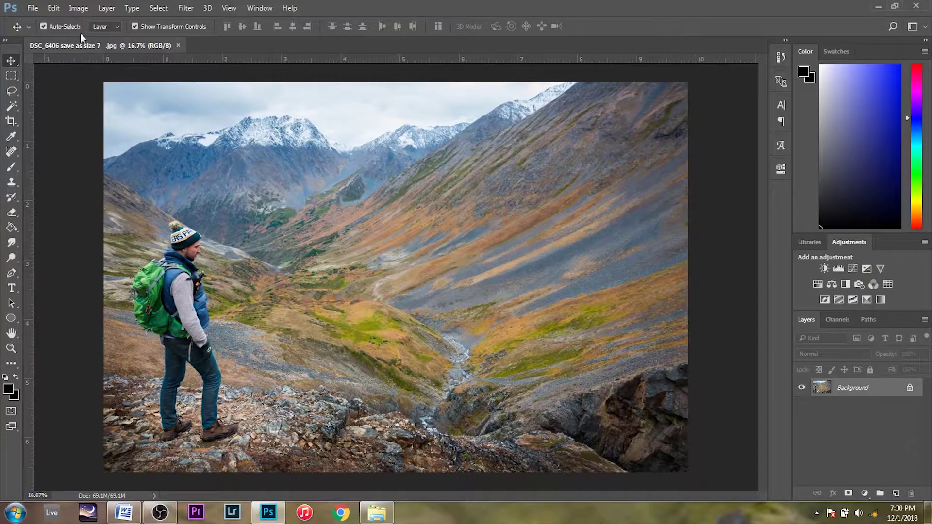
{"action": "left_click", "coordinate": [78, 8]}
{"action": "left_click", "coordinate": [77, 89]}
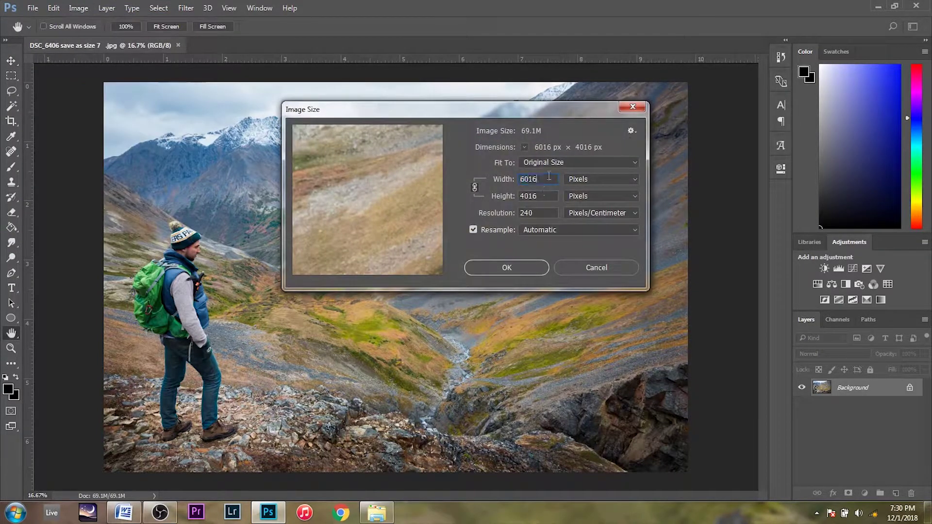
{"action": "left_click_drag", "start_coordinate": [549, 176], "coordinate": [442, 165]}
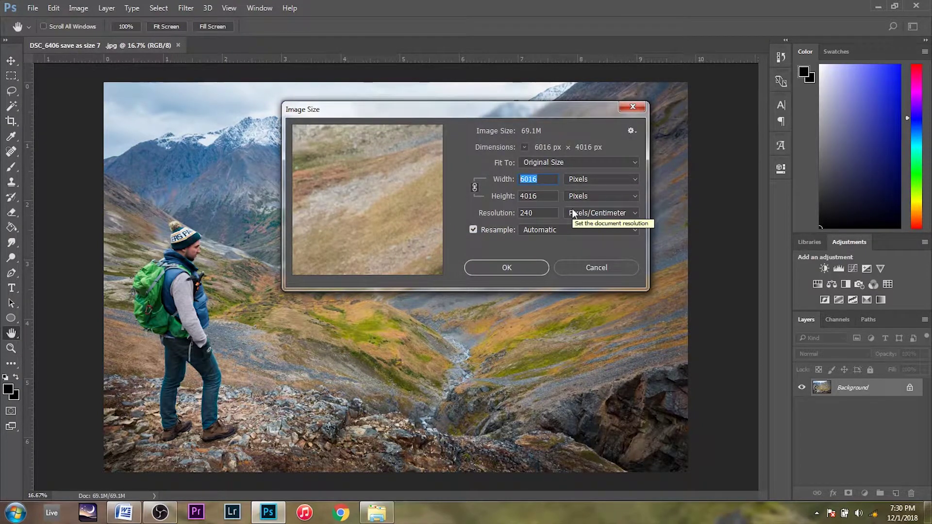
{"action": "type", "text": "3000"}
{"action": "key", "text": "Return"}
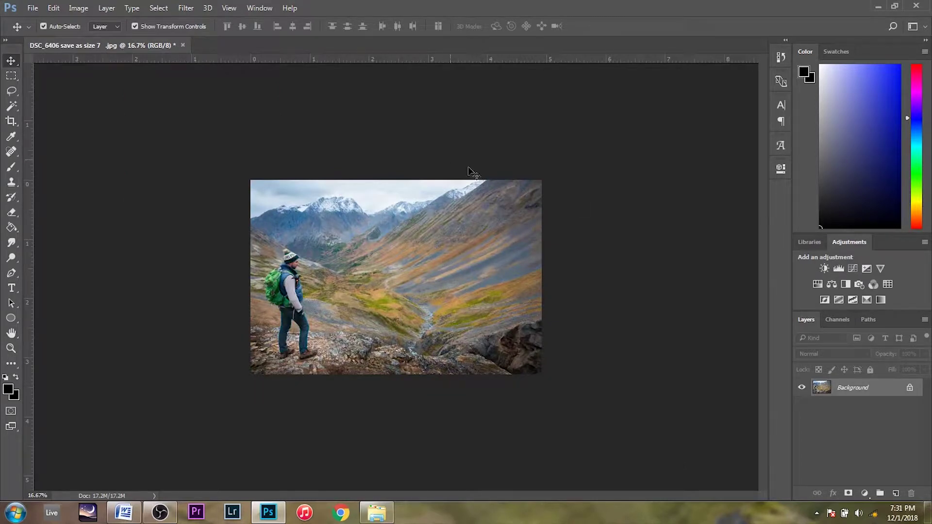
{"action": "scroll", "coordinate": [301, 261], "scroll_direction": "up", "scroll_amount": 8}
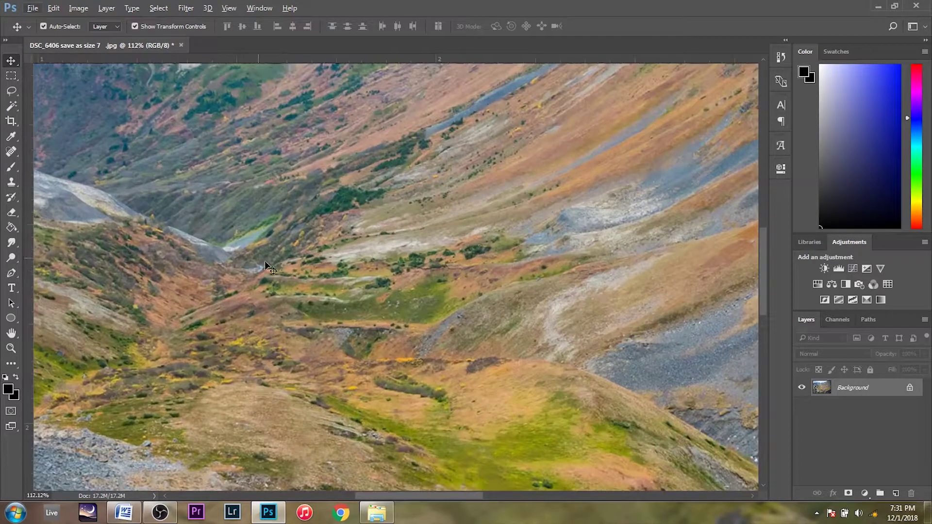
{"action": "left_click_drag", "start_coordinate": [271, 268], "coordinate": [332, 263]}
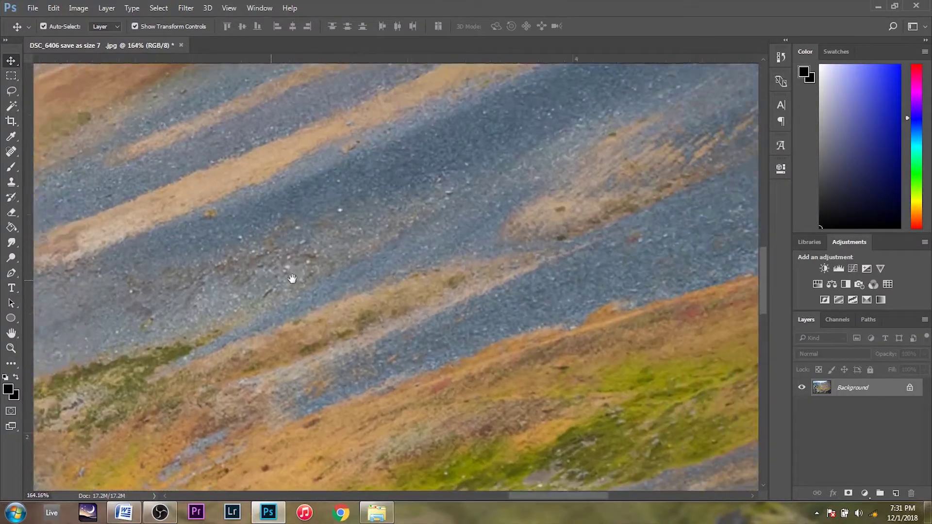
{"action": "left_click_drag", "start_coordinate": [292, 278], "coordinate": [573, 258]}
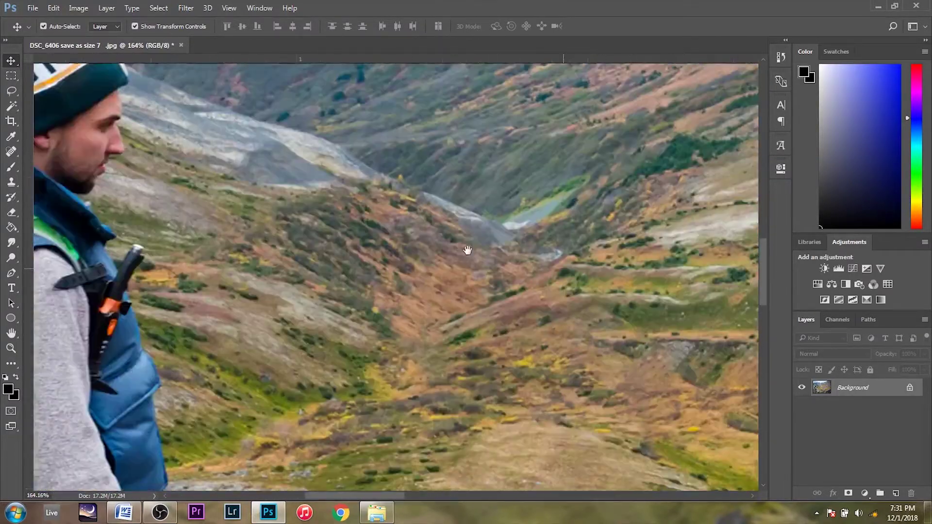
{"action": "scroll", "coordinate": [467, 250], "scroll_direction": "down", "scroll_amount": 5}
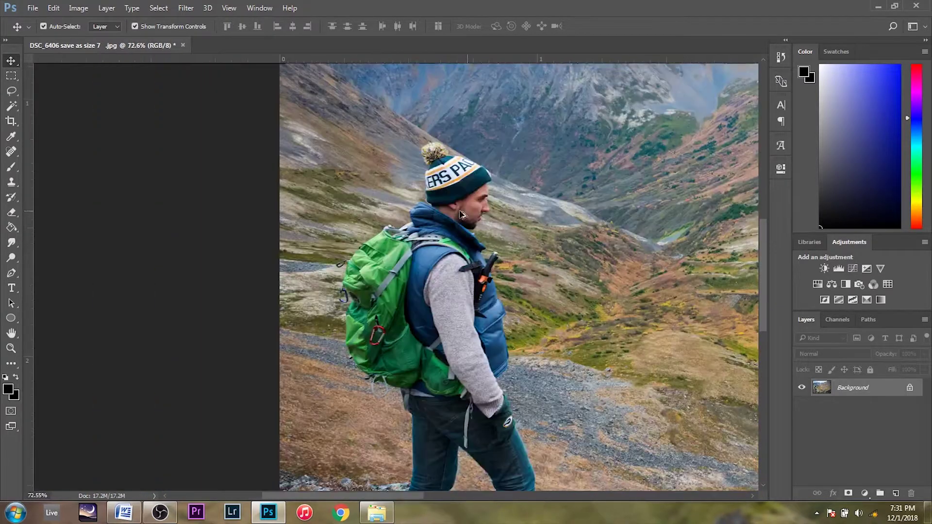
{"action": "scroll", "coordinate": [505, 206], "scroll_direction": "down", "scroll_amount": 2}
{"action": "left_click_drag", "start_coordinate": [570, 193], "coordinate": [343, 216]}
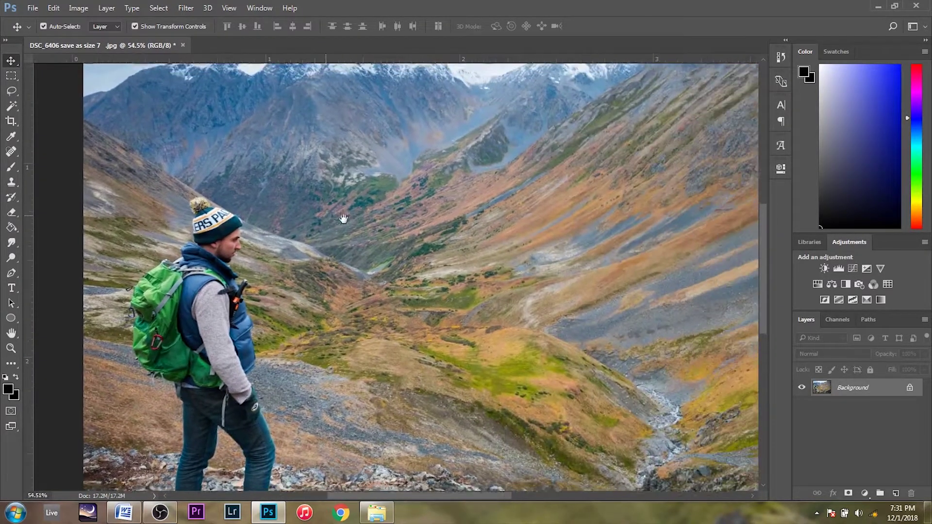
{"action": "left_click", "coordinate": [75, 8]}
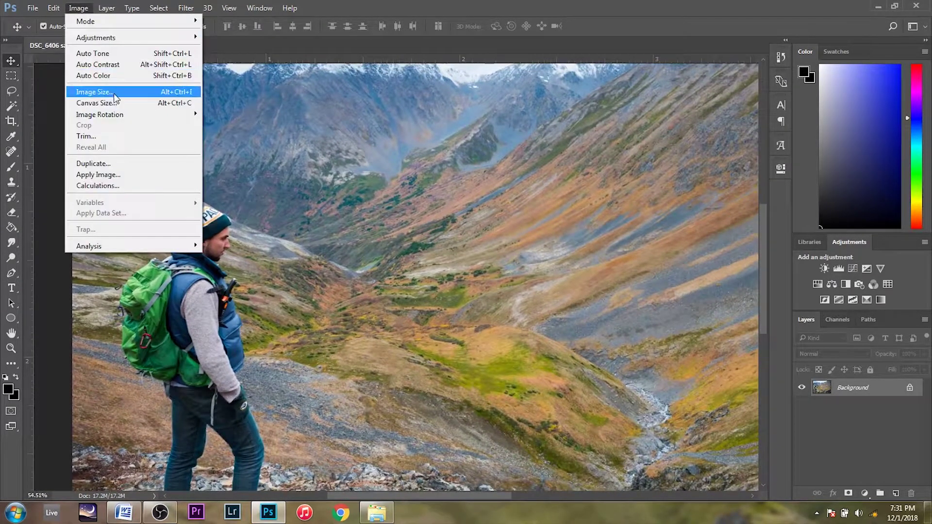
{"action": "left_click", "coordinate": [85, 90]}
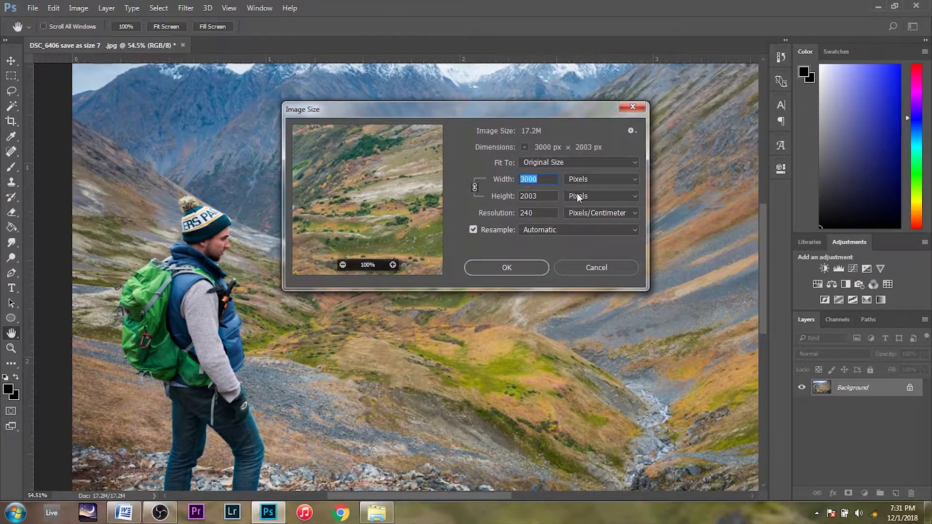
{"action": "type", "text": "2000"}
{"action": "key", "text": "BackSpace"}
{"action": "key", "text": "BackSpace"}
{"action": "key", "text": "BackSpace"}
{"action": "key", "text": "BackSpace"}
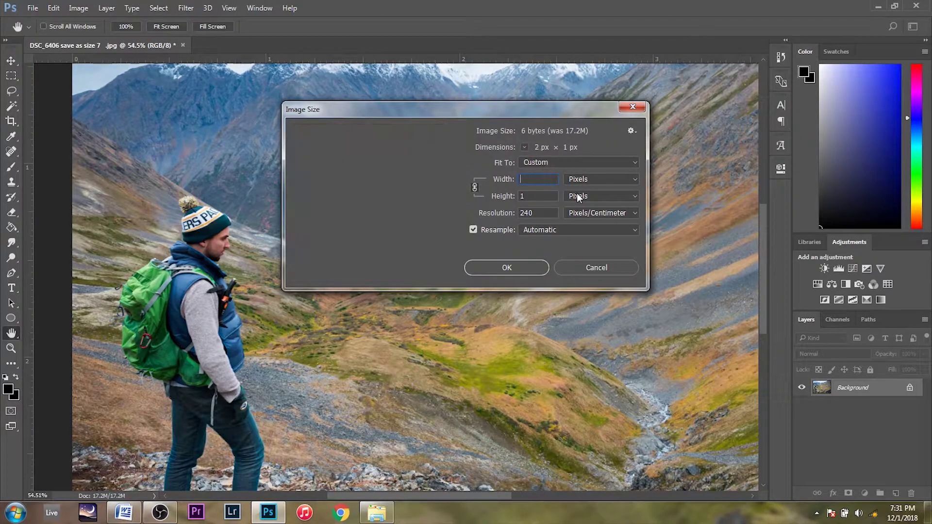
{"action": "type", "text": "3000"}
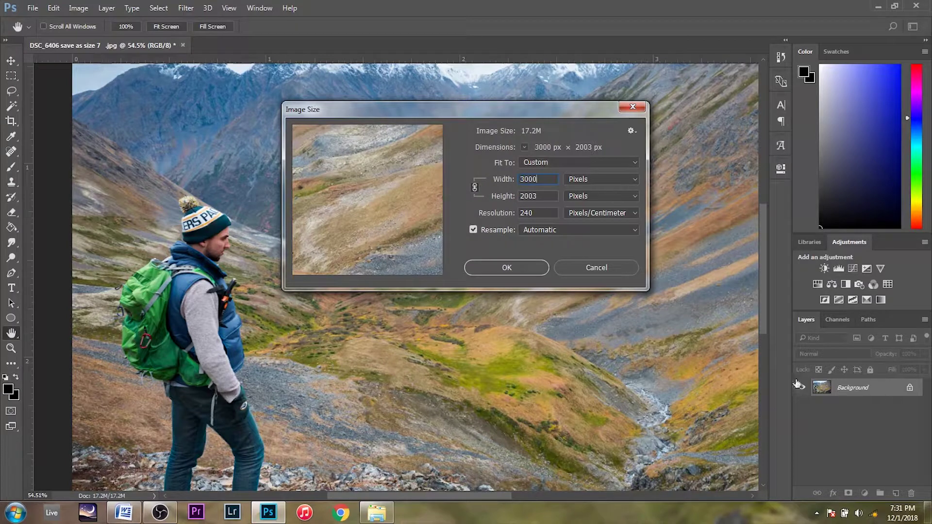
{"action": "left_click", "coordinate": [595, 268]}
{"action": "key", "text": "v"}
{"action": "scroll", "coordinate": [408, 258], "scroll_direction": "down", "scroll_amount": 3}
{"action": "scroll", "coordinate": [469, 264], "scroll_direction": "up", "scroll_amount": 1}
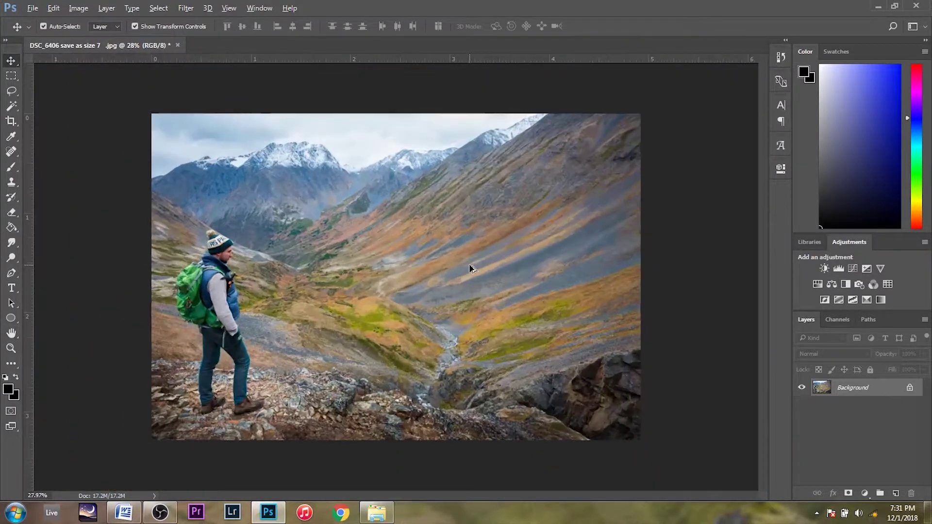
Save the resized photo as 'DSC_6406 save as size 7 3000 pixels.jpg' at JPEG quality 7
{"action": "left_click", "coordinate": [31, 8]}
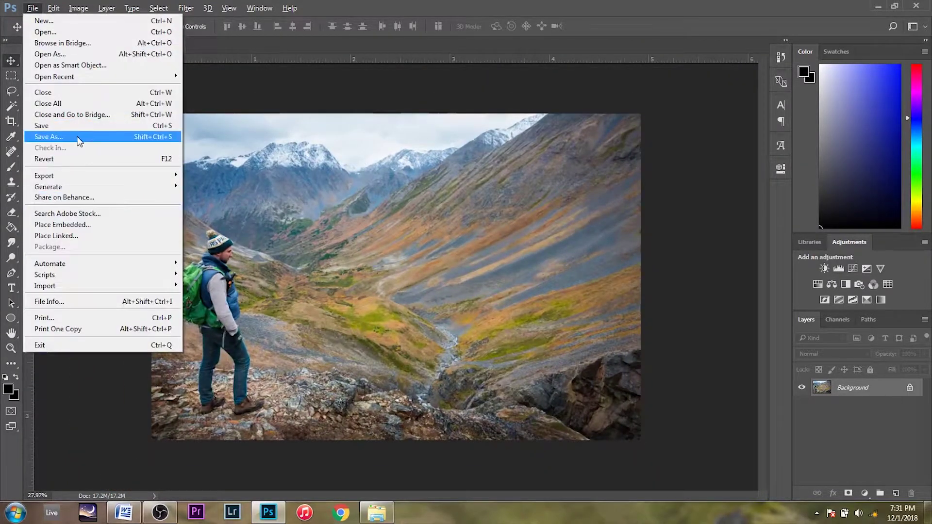
{"action": "left_click", "coordinate": [48, 137]}
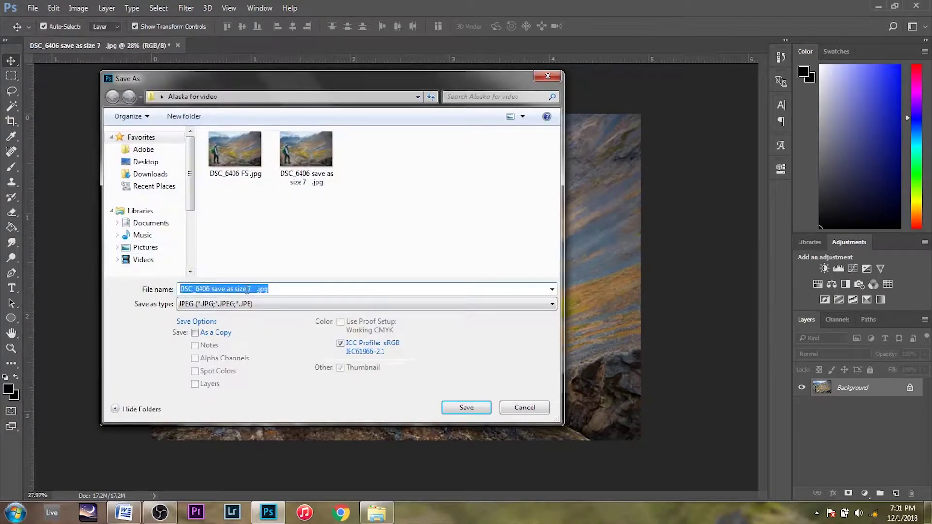
{"action": "left_click", "coordinate": [252, 288]}
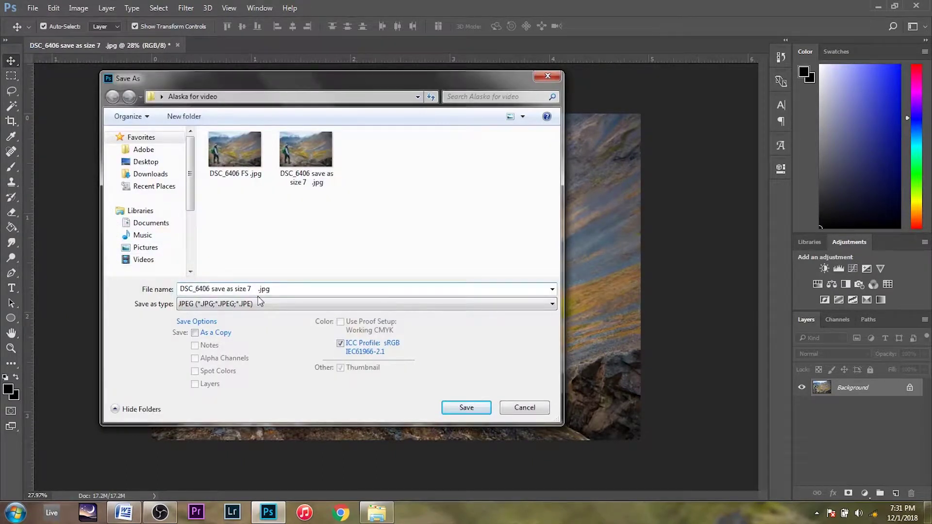
{"action": "type", "text": "3000 pixels"}
{"action": "left_click", "coordinate": [466, 408]}
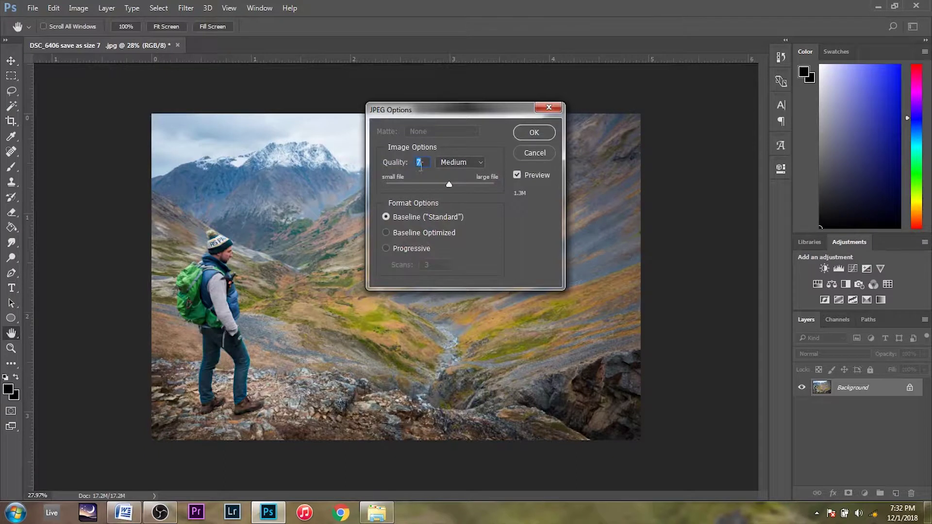
{"action": "left_click", "coordinate": [534, 133]}
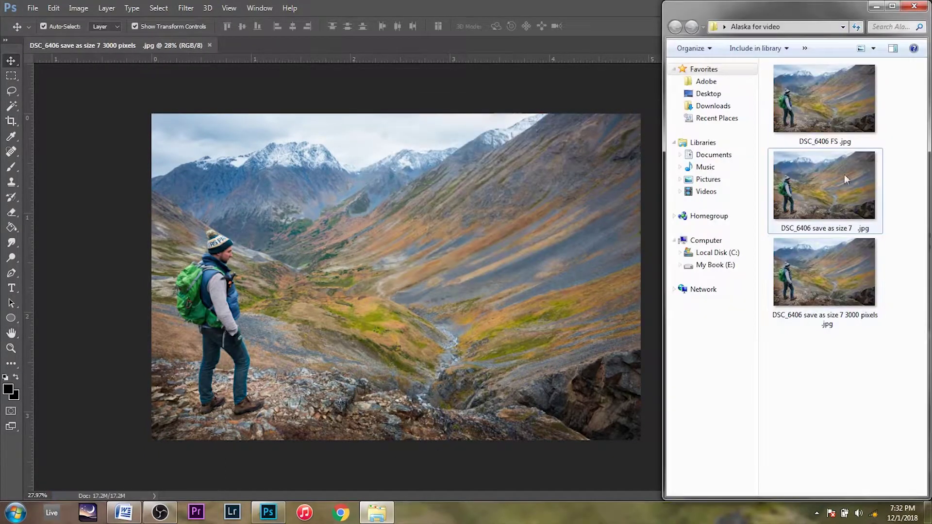
{"action": "right_click", "coordinate": [826, 293]}
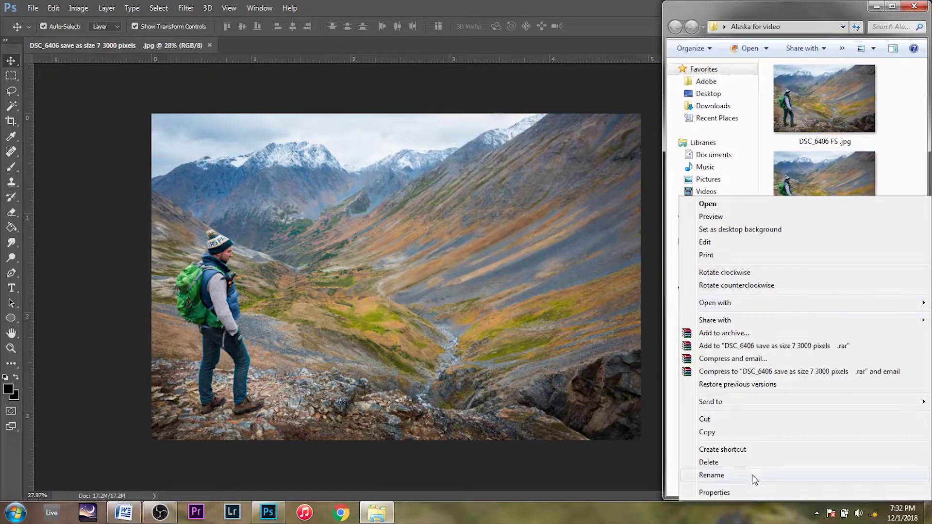
{"action": "left_click", "coordinate": [734, 493]}
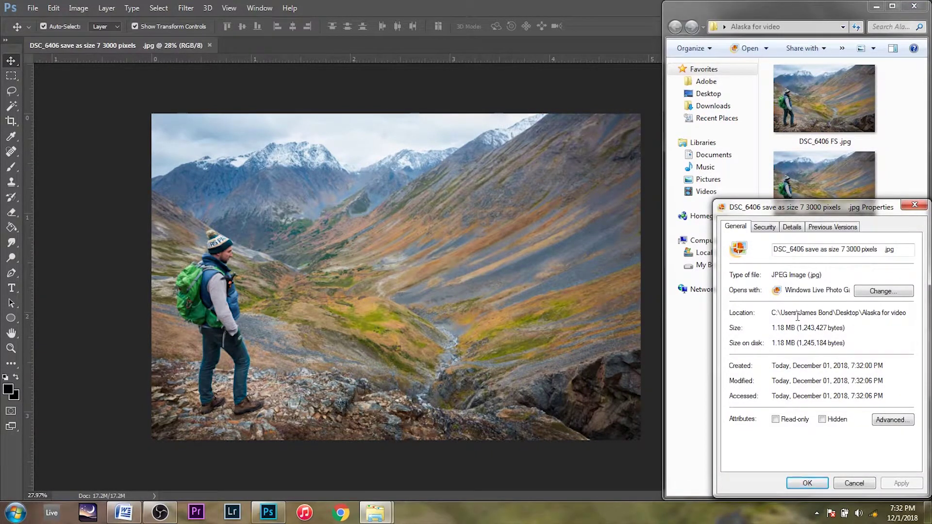
{"action": "left_click", "coordinate": [915, 205]}
{"action": "right_click", "coordinate": [827, 124]}
{"action": "left_click", "coordinate": [789, 421]}
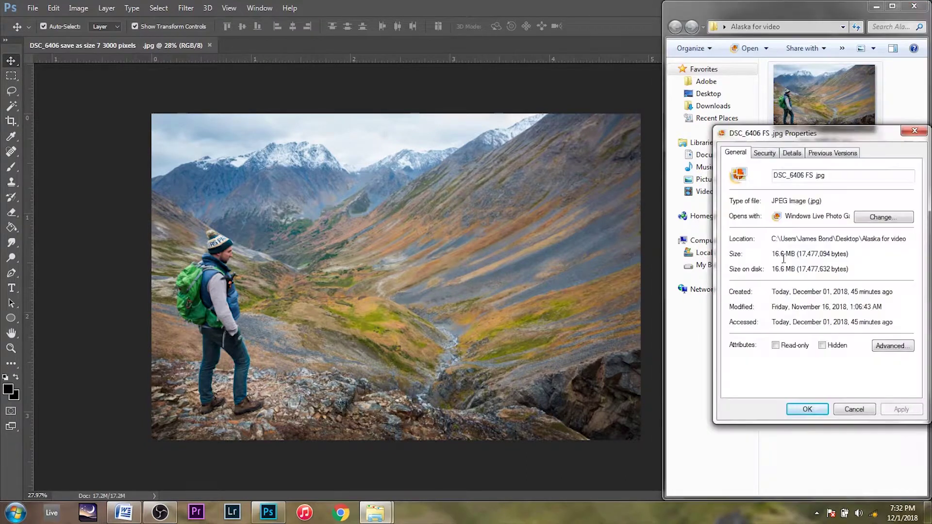
{"action": "left_click", "coordinate": [854, 409]}
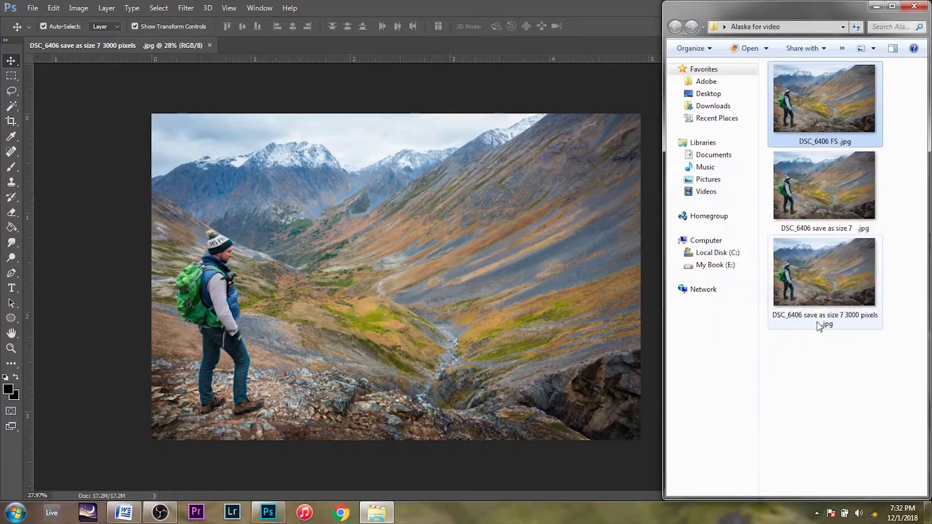
{"action": "right_click", "coordinate": [812, 286]}
{"action": "left_click", "coordinate": [739, 493]}
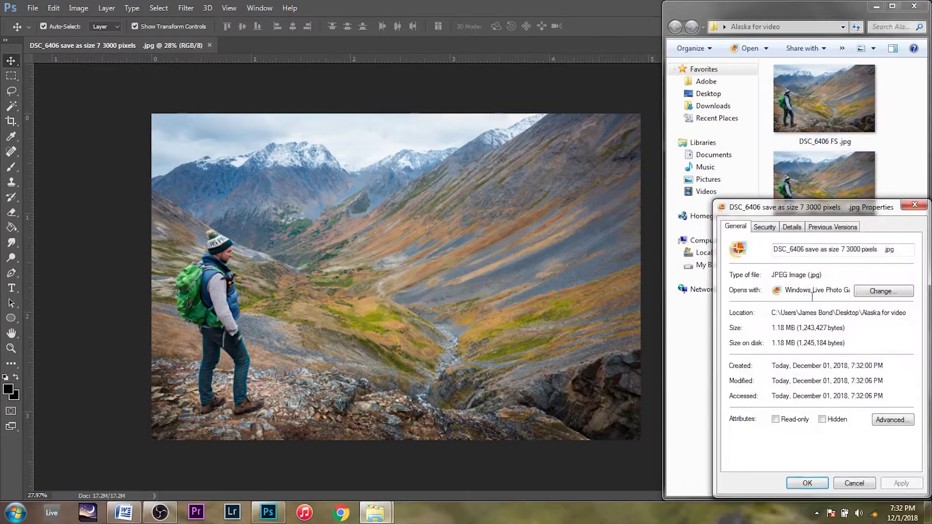
{"action": "left_click", "coordinate": [914, 205]}
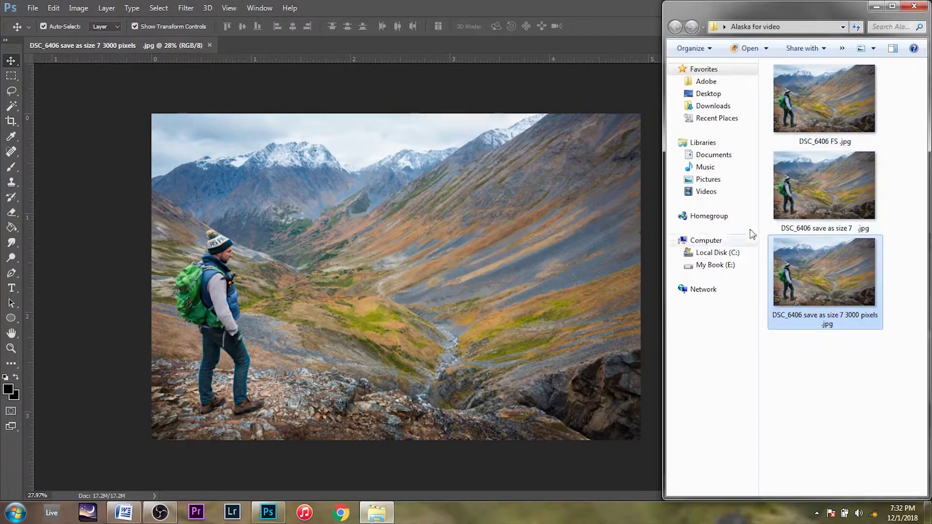
{"action": "double_click", "coordinate": [813, 274]}
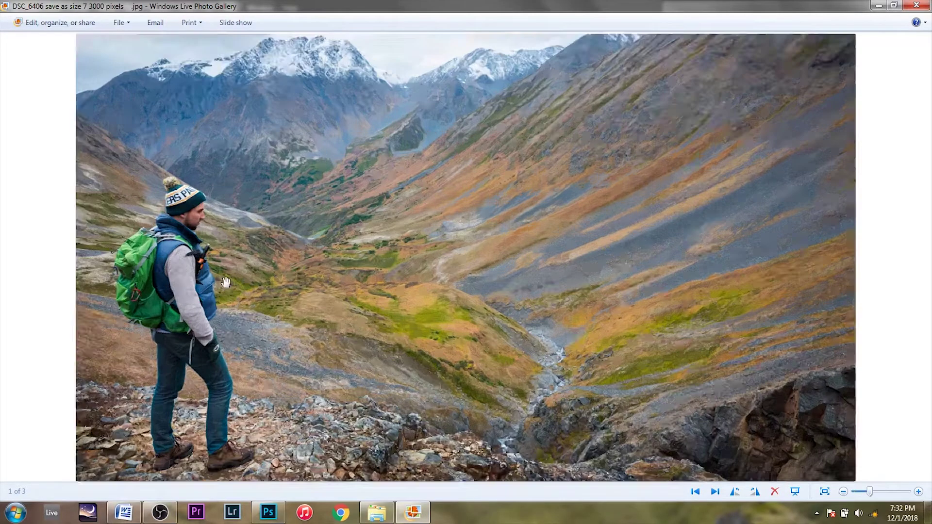
View the 3000-pixel JPEG at actual size across the hiker and scree slopes, then zoom back to fit
{"action": "left_click", "coordinate": [824, 492]}
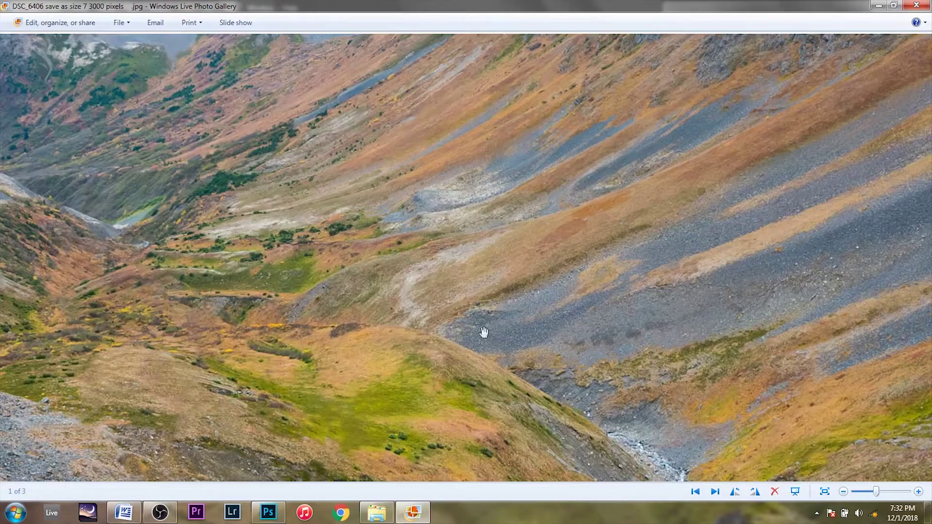
{"action": "left_click_drag", "start_coordinate": [484, 332], "coordinate": [566, 249]}
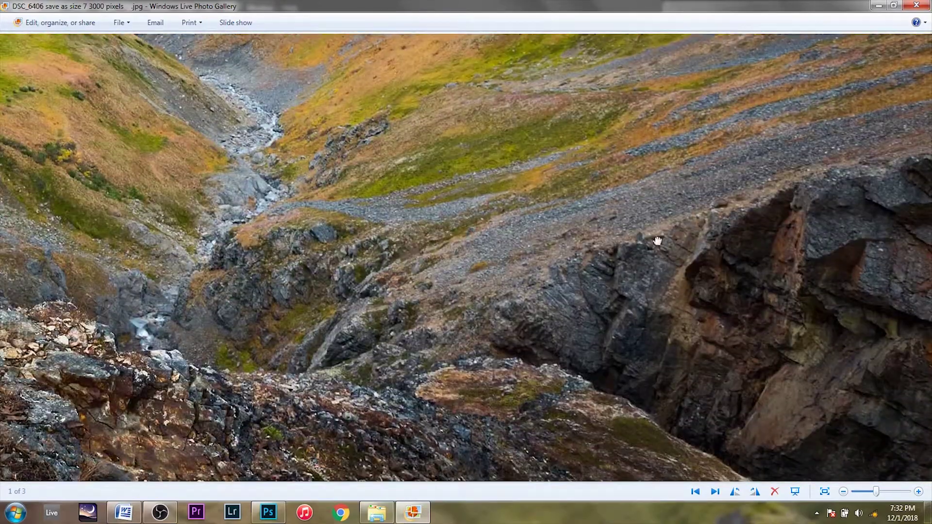
{"action": "left_click_drag", "start_coordinate": [658, 242], "coordinate": [453, 391]}
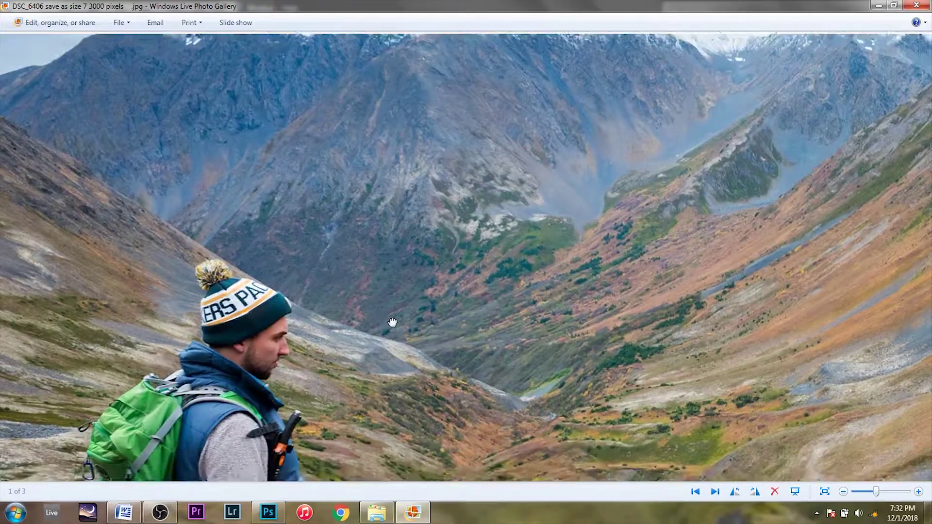
{"action": "left_click_drag", "start_coordinate": [392, 323], "coordinate": [795, 265]}
{"action": "left_click_drag", "start_coordinate": [535, 287], "coordinate": [354, 412]}
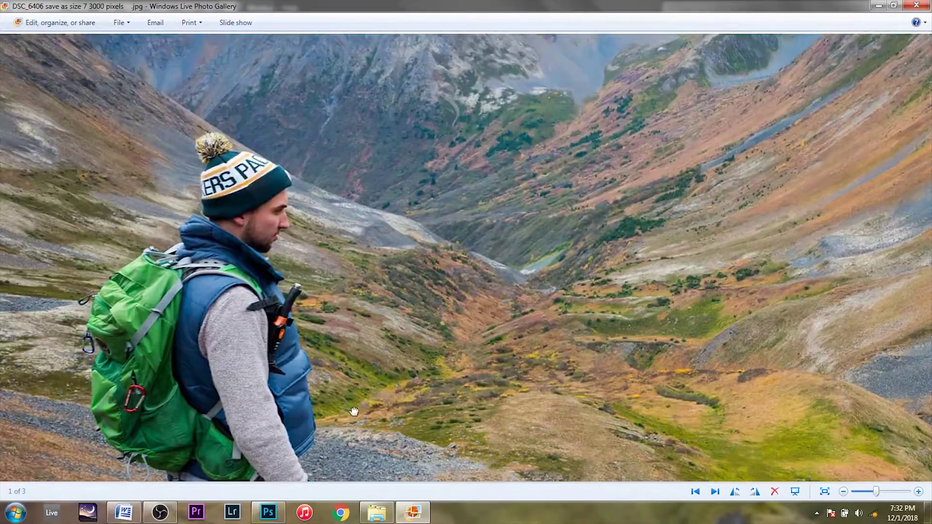
{"action": "left_click_drag", "start_coordinate": [324, 248], "coordinate": [449, 213]}
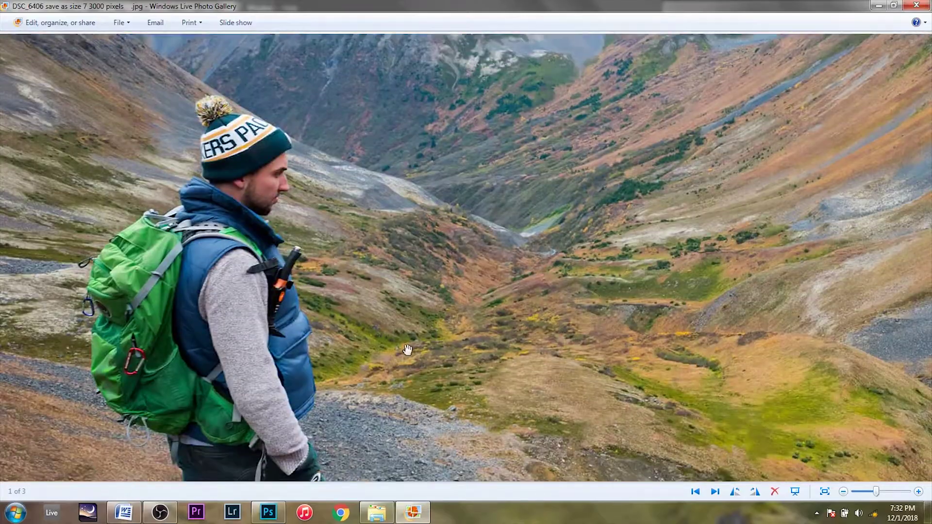
{"action": "left_click_drag", "start_coordinate": [408, 350], "coordinate": [404, 117]}
{"action": "scroll", "coordinate": [343, 214], "scroll_direction": "down", "scroll_amount": 2}
{"action": "scroll", "coordinate": [226, 232], "scroll_direction": "down", "scroll_amount": 3}
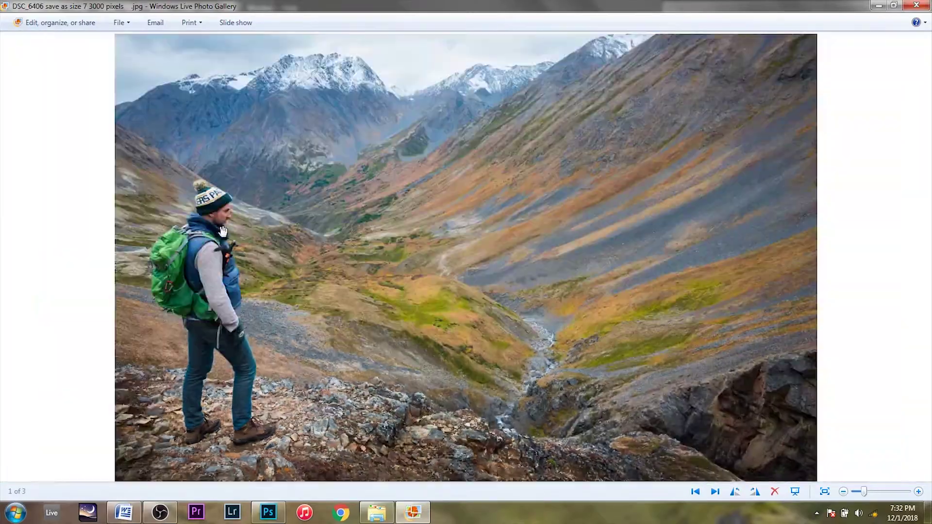